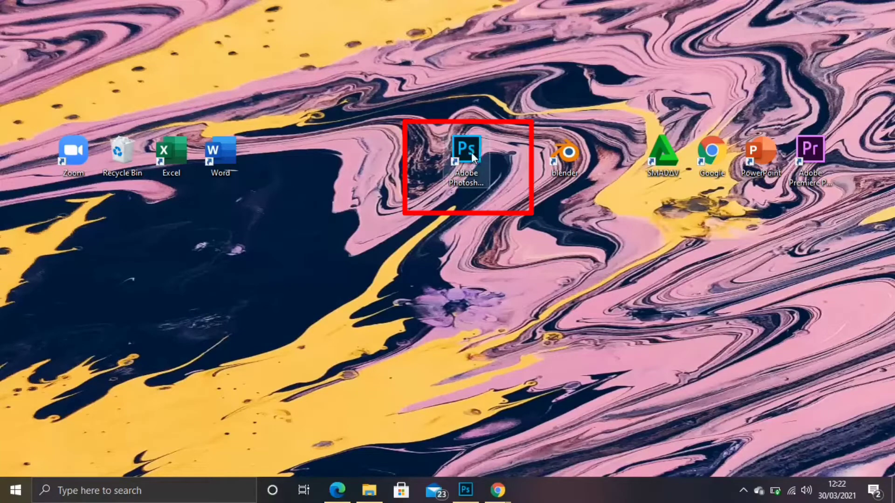
Launch Photoshop from the desktop shortcut's context menu
{"action": "right_click", "coordinate": [467, 152]}
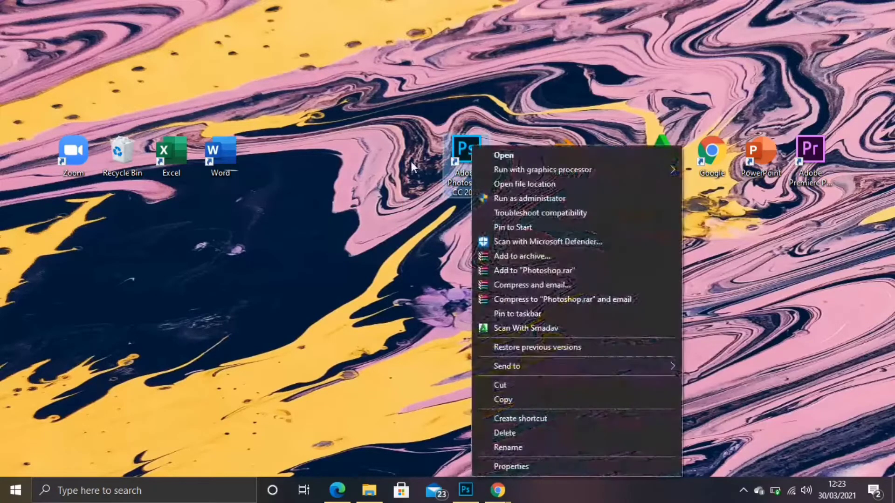
{"action": "left_click", "coordinate": [405, 160]}
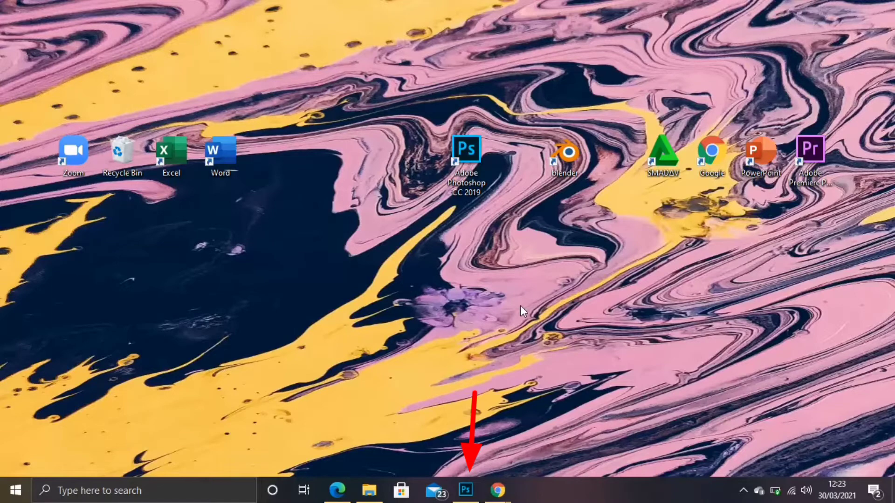
{"action": "mouse_move", "coordinate": [465, 491]}
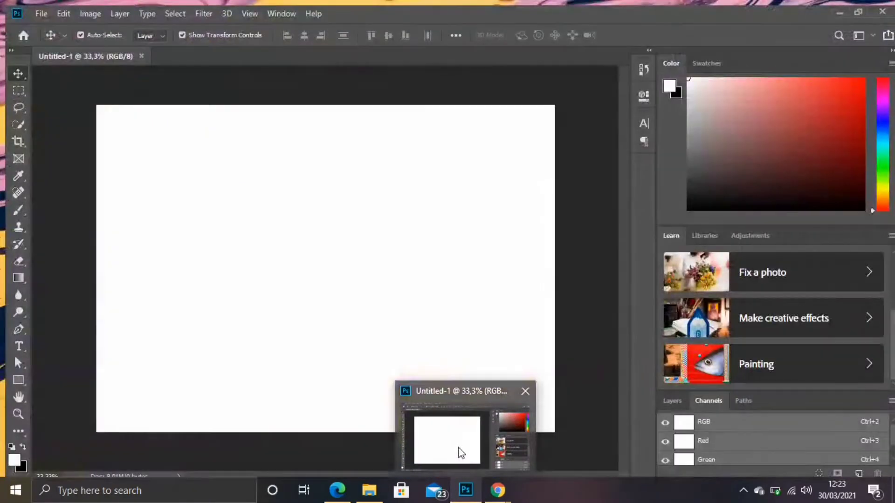
Restore the Photoshop window on the blank Untitled-1 canvas and select the Horizontal Type tool
{"action": "left_click", "coordinate": [459, 450]}
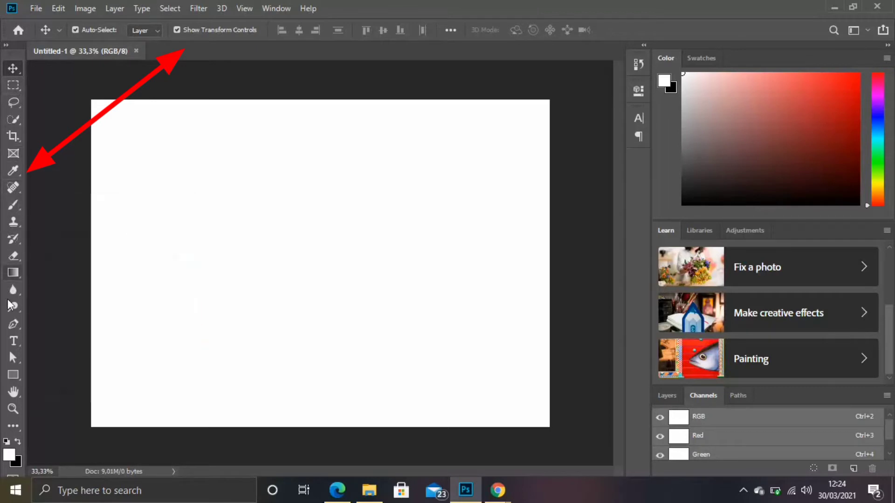
{"action": "left_click", "coordinate": [14, 345]}
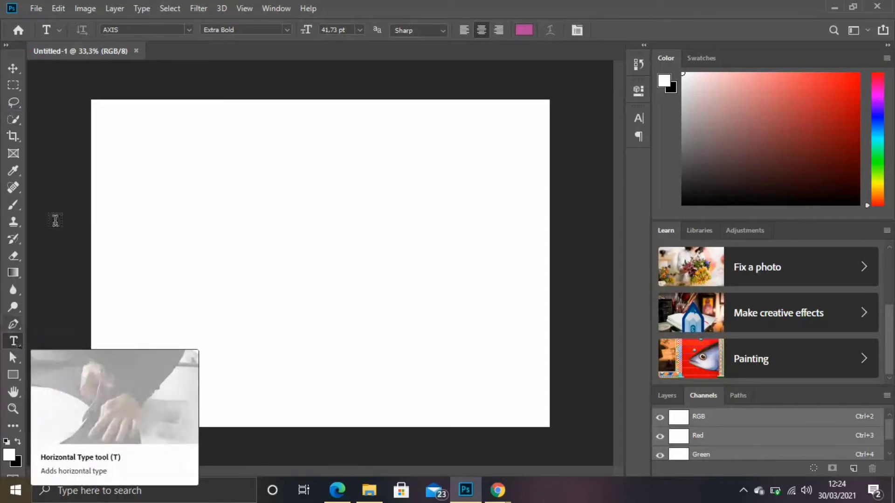
{"action": "left_click", "coordinate": [188, 31]}
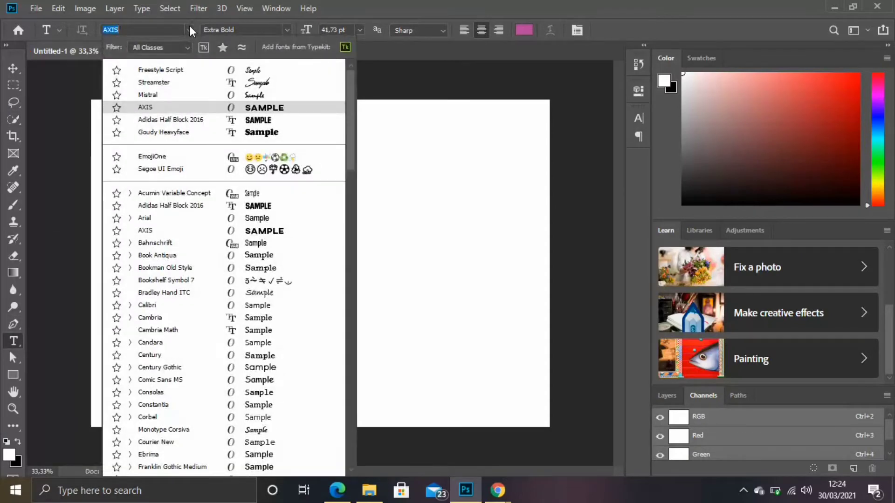
{"action": "left_click", "coordinate": [189, 29]}
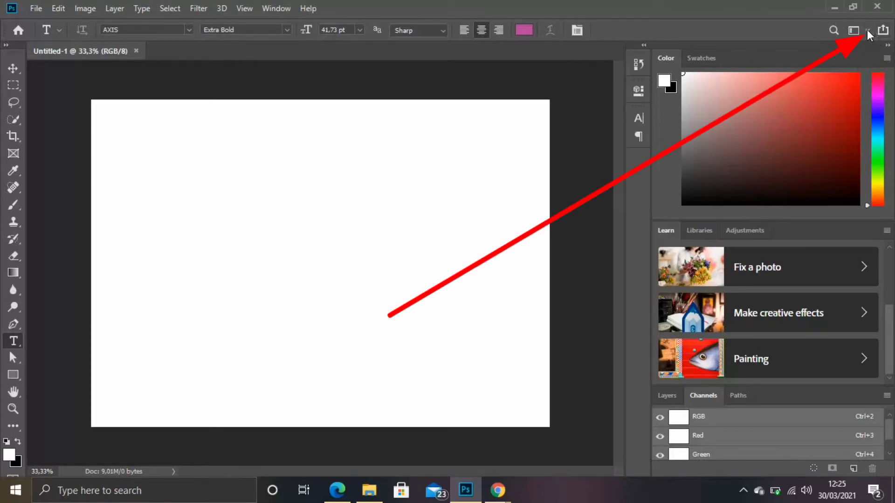
Open the workspace presets list showing Essentials, 3D, Motion, Painting and Photography
{"action": "left_click", "coordinate": [867, 31]}
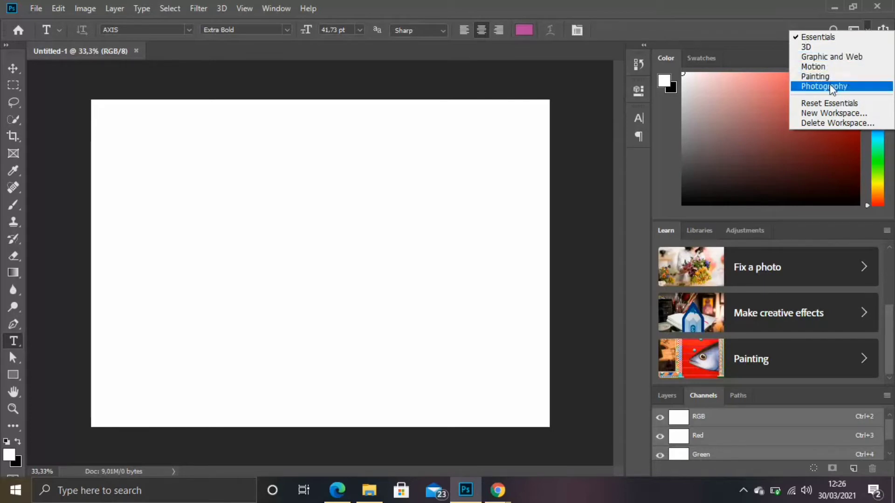
Switch the layout to 3D, then Motion, then back to Essentials
{"action": "left_click", "coordinate": [810, 50]}
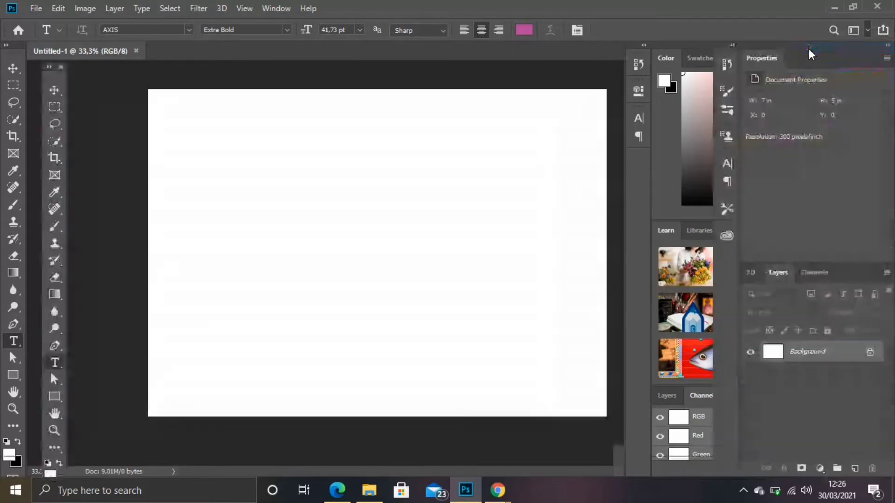
{"action": "left_click", "coordinate": [869, 31]}
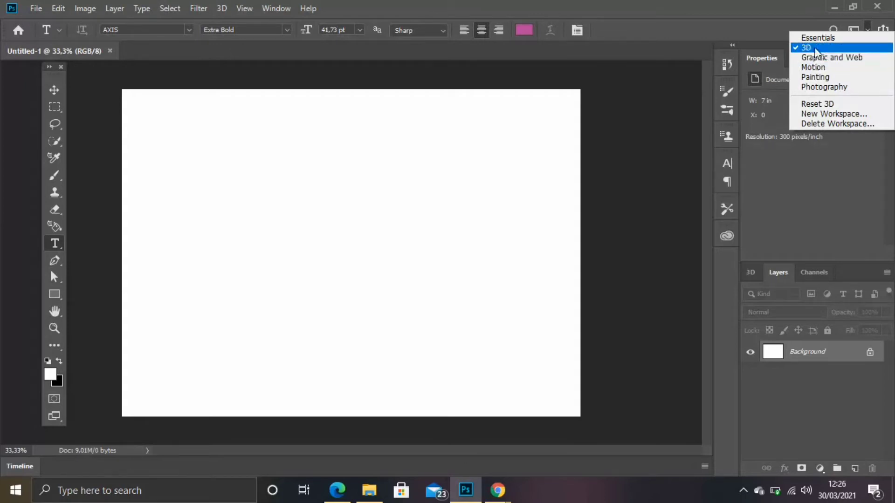
{"action": "left_click", "coordinate": [741, 31]}
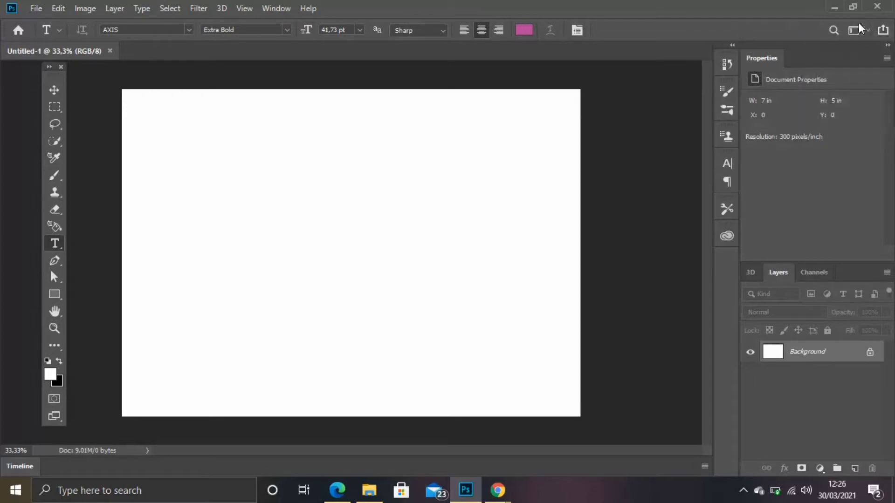
{"action": "left_click", "coordinate": [868, 28]}
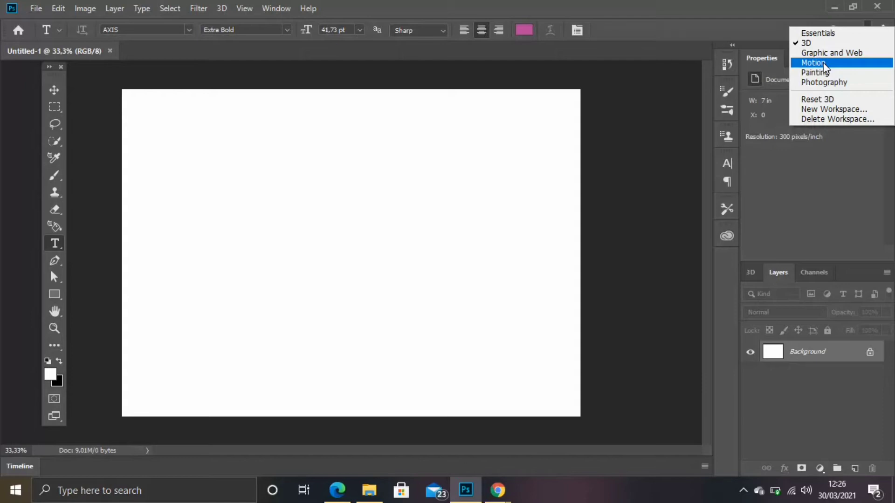
{"action": "left_click", "coordinate": [824, 62]}
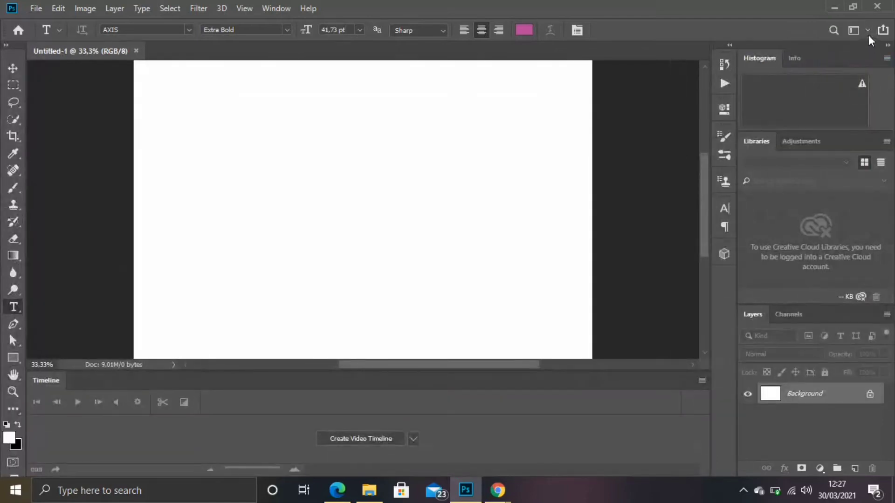
{"action": "left_click", "coordinate": [868, 31]}
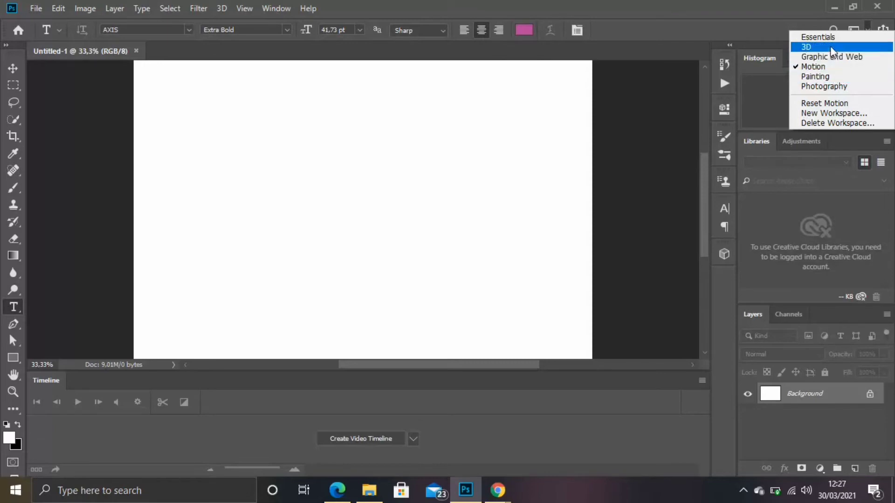
{"action": "left_click", "coordinate": [813, 37]}
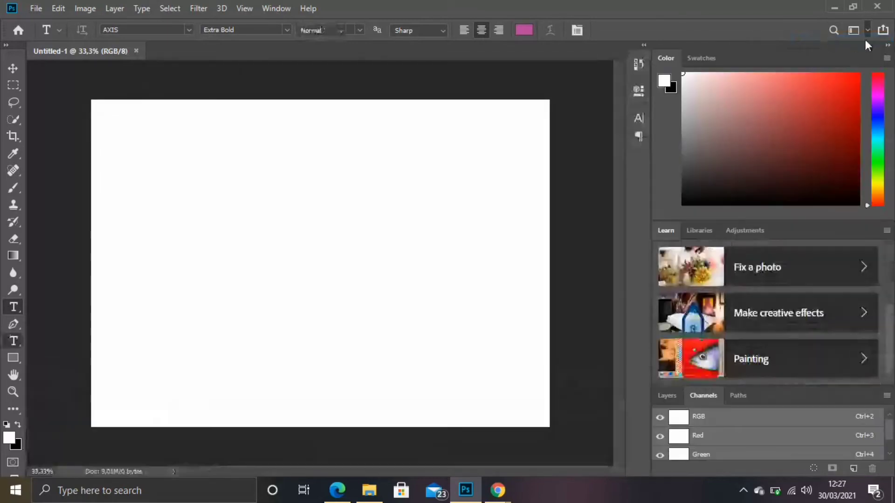
{"action": "left_click", "coordinate": [868, 31]}
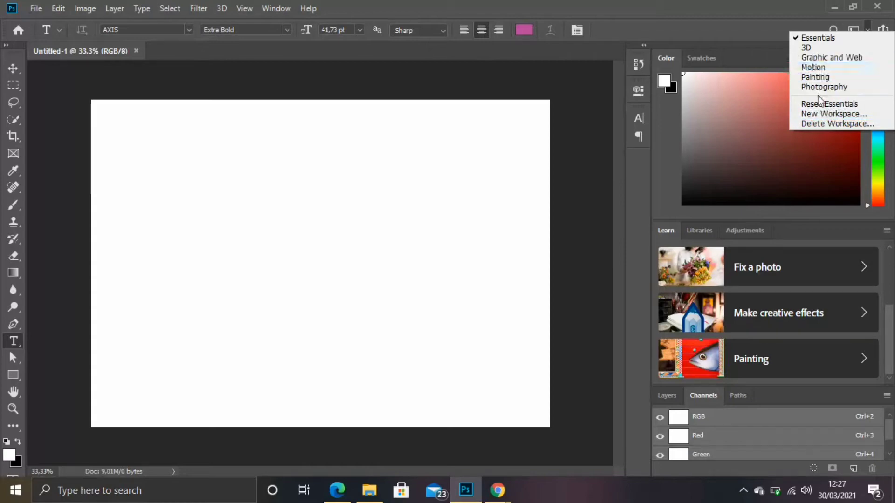
{"action": "left_click", "coordinate": [749, 31]}
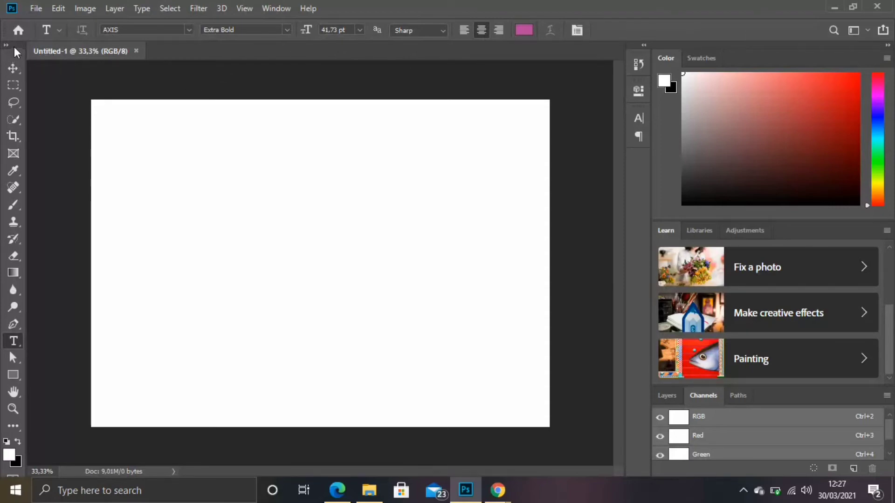
Float and re-dock the tools panel, then start and cancel a new workspace
{"action": "left_click_drag", "start_coordinate": [14, 48], "coordinate": [71, 64]}
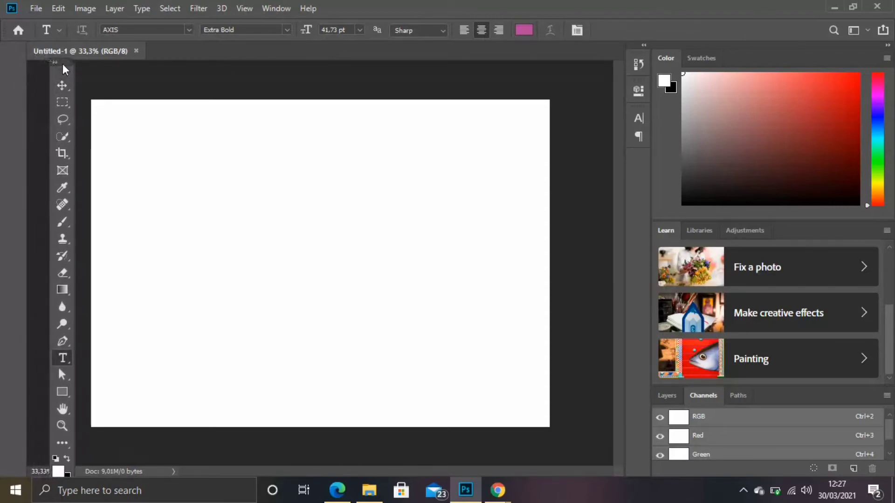
{"action": "left_click_drag", "start_coordinate": [72, 68], "coordinate": [75, 65]}
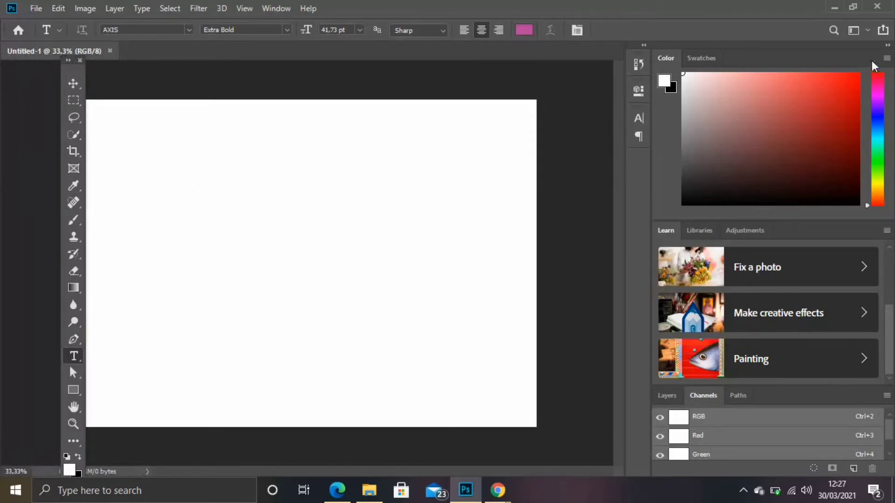
{"action": "left_click", "coordinate": [868, 30]}
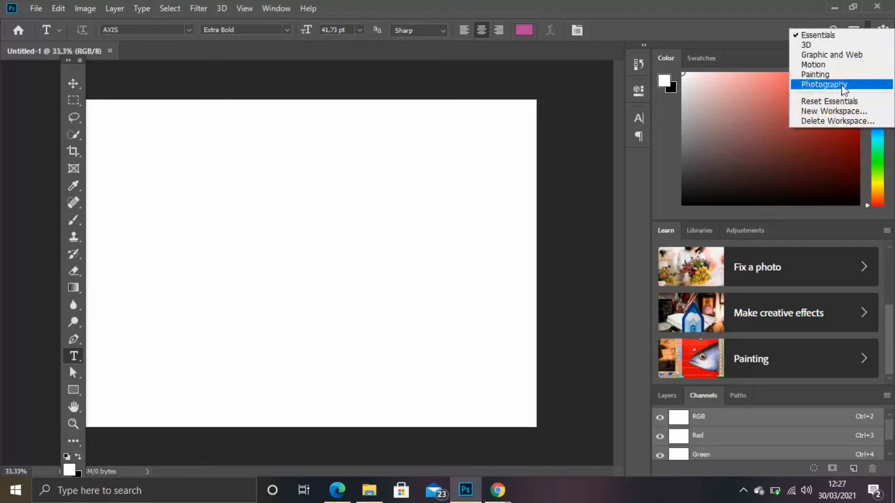
{"action": "left_click", "coordinate": [834, 113]}
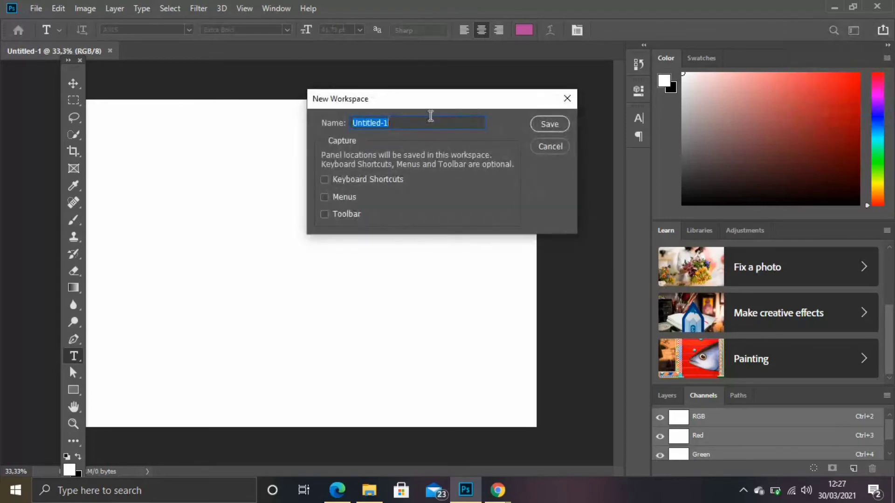
{"action": "left_click", "coordinate": [567, 99]}
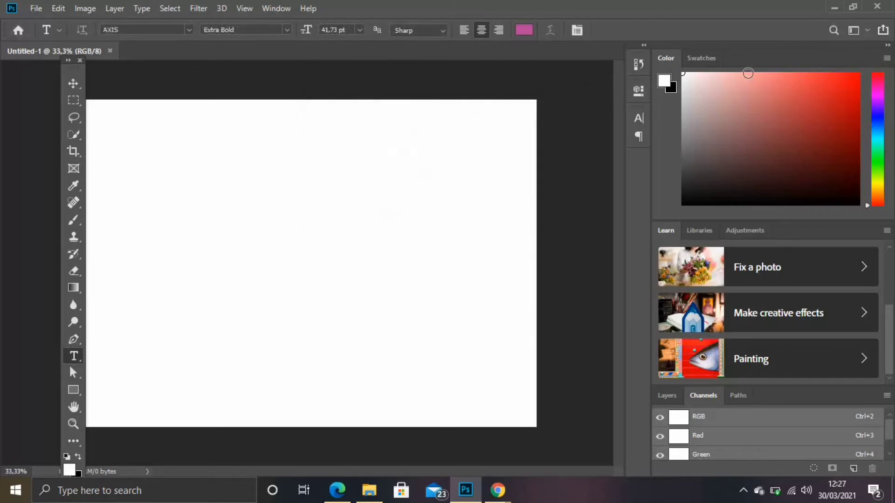
Save workspace 'Tugas Desain' with Keyboard Shortcuts and Toolbar options ticked
{"action": "left_click", "coordinate": [867, 31]}
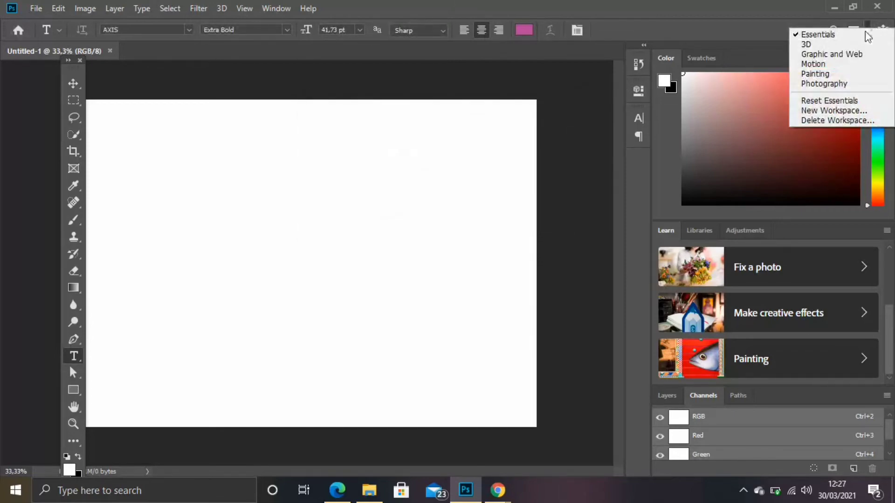
{"action": "left_click", "coordinate": [831, 113]}
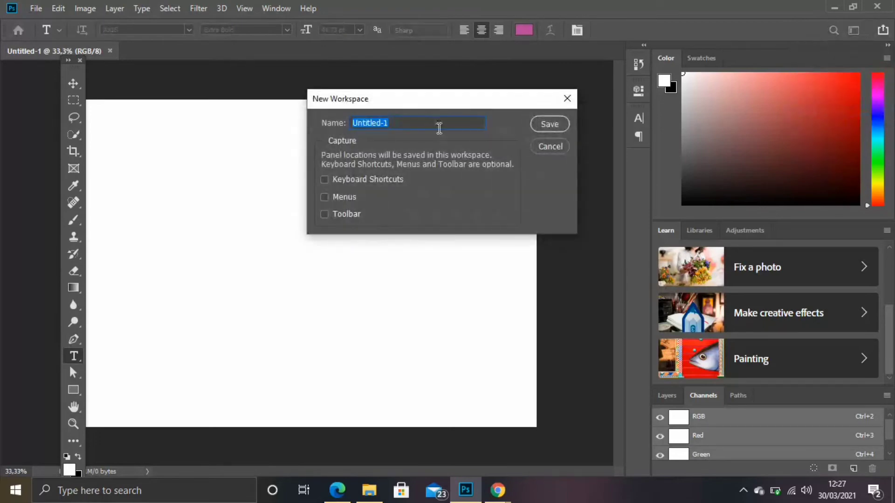
{"action": "key", "text": "BackSpace"}
{"action": "type", "text": "DE"}
{"action": "key", "text": "BackSpace"}
{"action": "type", "text": "Tugas desa"}
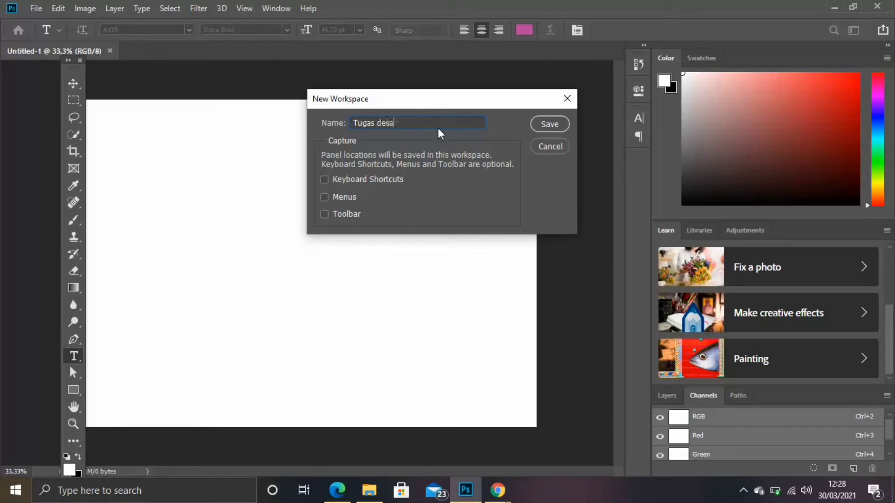
{"action": "key", "text": "BackSpace"}
{"action": "key", "text": "BackSpace"}
{"action": "key", "text": "BackSpace"}
{"action": "type", "text": "Des"}
{"action": "left_click_drag", "start_coordinate": [76, 72], "coordinate": [83, 72]}
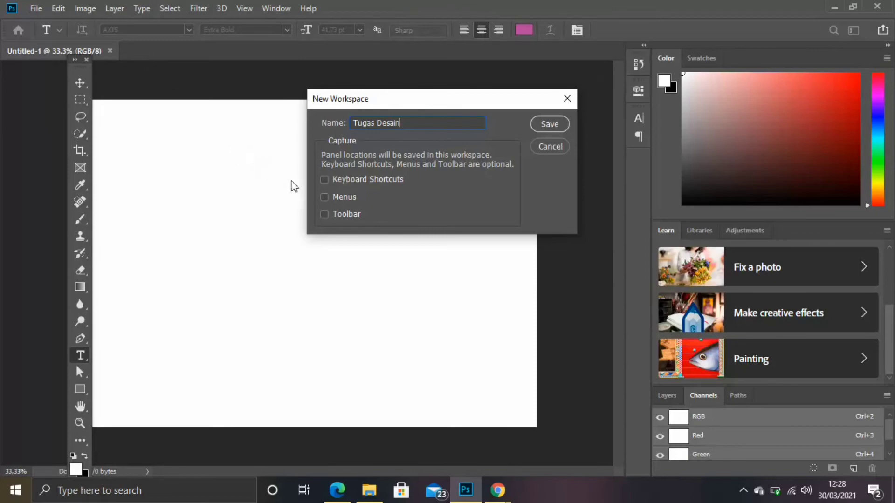
{"action": "left_click", "coordinate": [326, 181]}
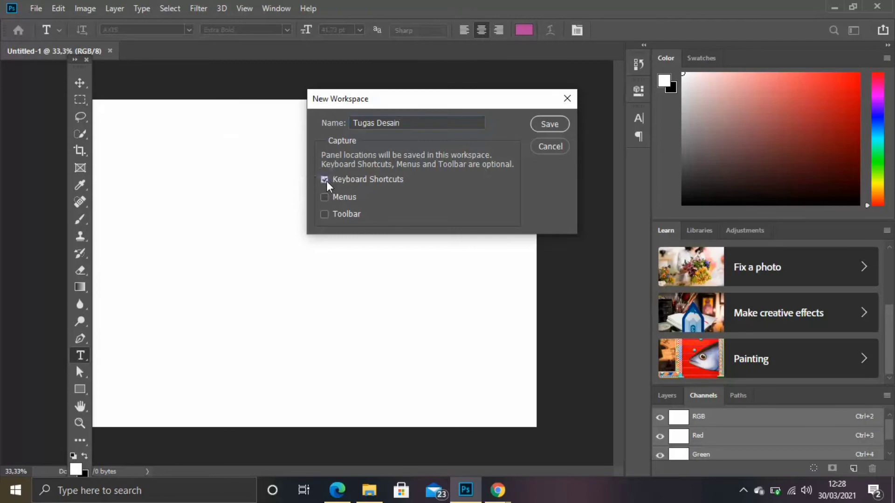
{"action": "left_click", "coordinate": [325, 215]}
{"action": "left_click", "coordinate": [556, 125]}
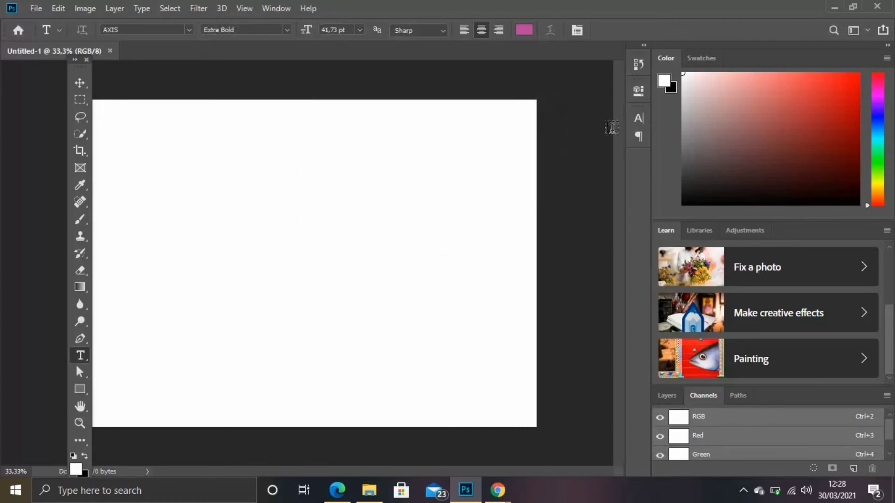
Nudge the tools panel and reopen the workspace list with Tugas Desain checked
{"action": "left_click", "coordinate": [869, 32]}
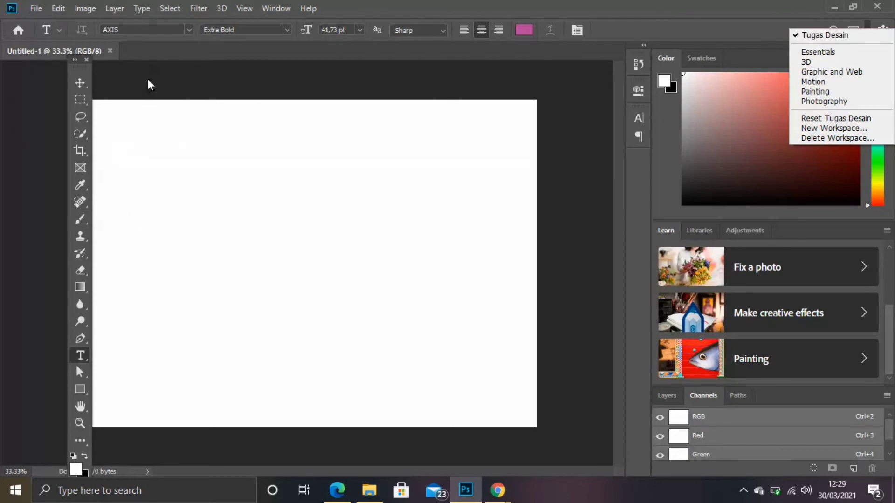
{"action": "left_click", "coordinate": [81, 61]}
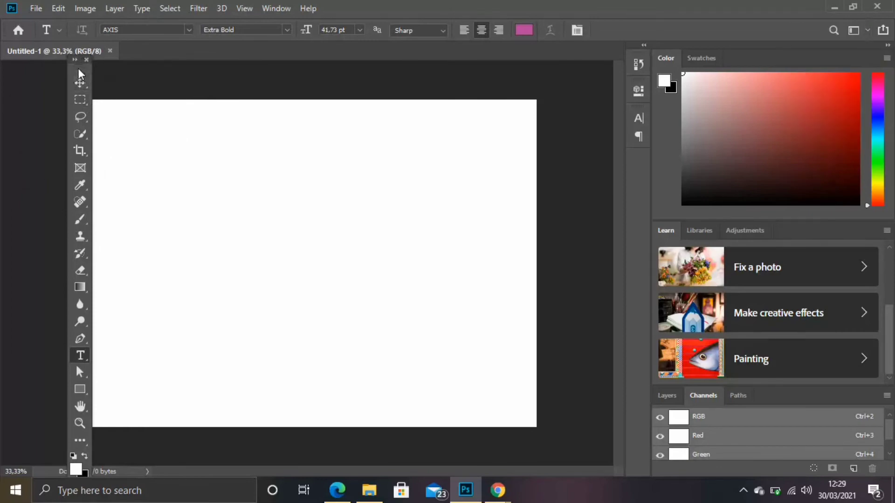
{"action": "left_click_drag", "start_coordinate": [80, 73], "coordinate": [90, 69]}
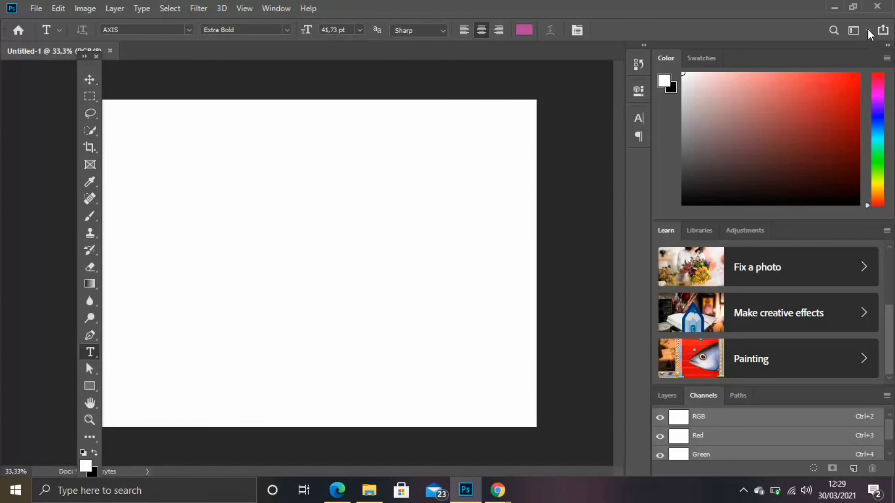
{"action": "left_click", "coordinate": [867, 30]}
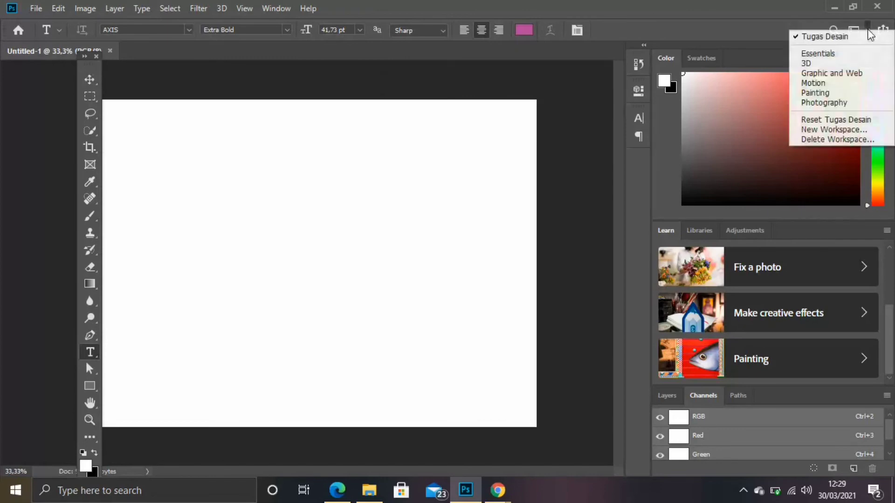
Cycle through Essentials, 3D and Motion workspaces, ending back on Essentials
{"action": "left_click", "coordinate": [816, 54]}
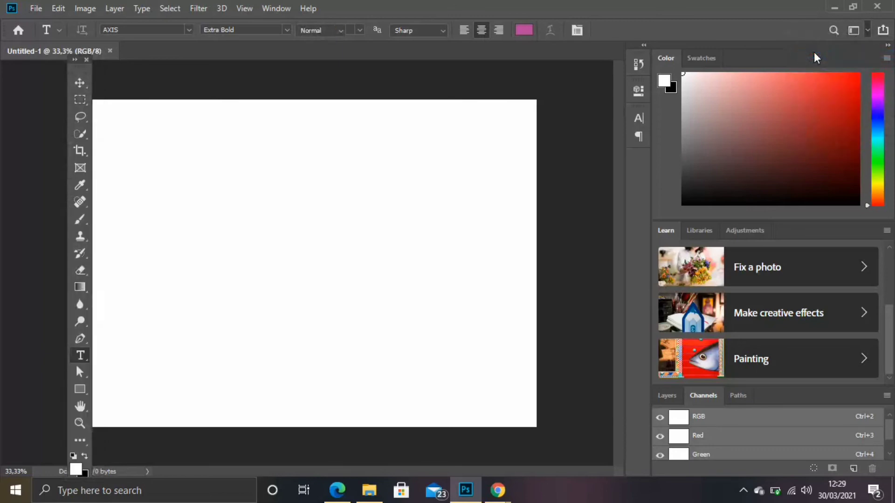
{"action": "left_click", "coordinate": [880, 31]}
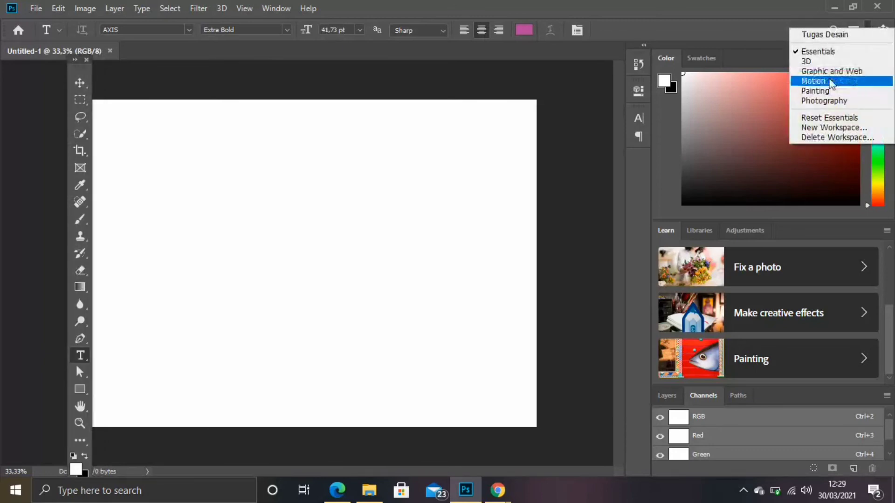
{"action": "left_click", "coordinate": [811, 61]}
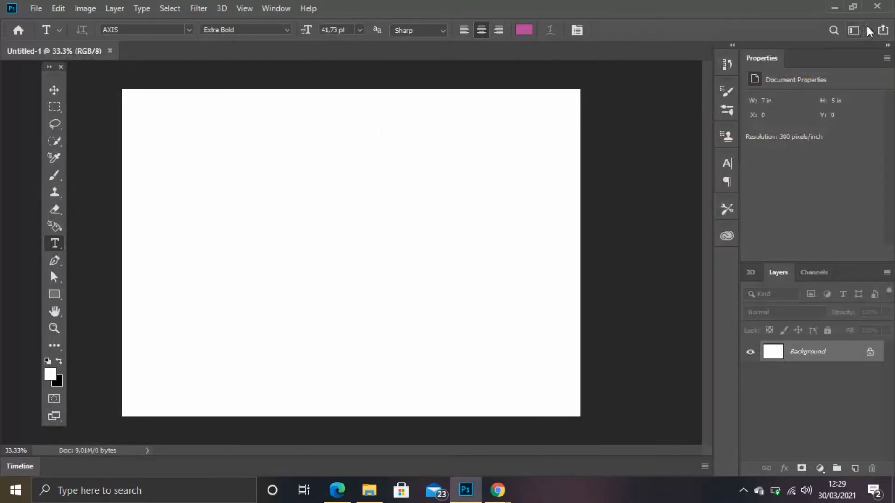
{"action": "left_click", "coordinate": [855, 31]}
{"action": "left_click", "coordinate": [813, 80]}
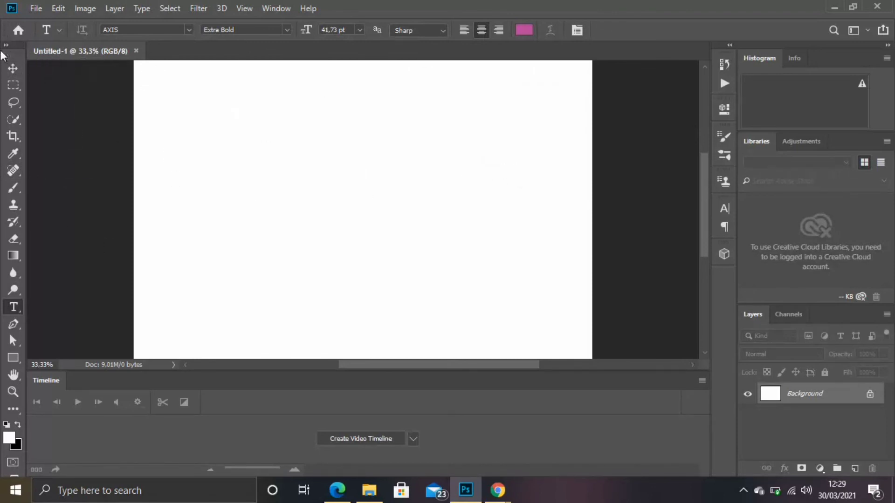
{"action": "left_click", "coordinate": [868, 31]}
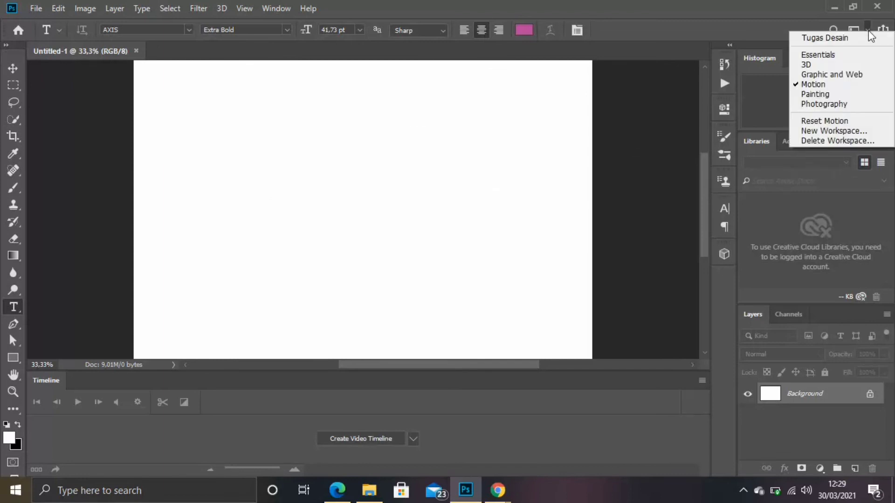
{"action": "left_click", "coordinate": [834, 54]}
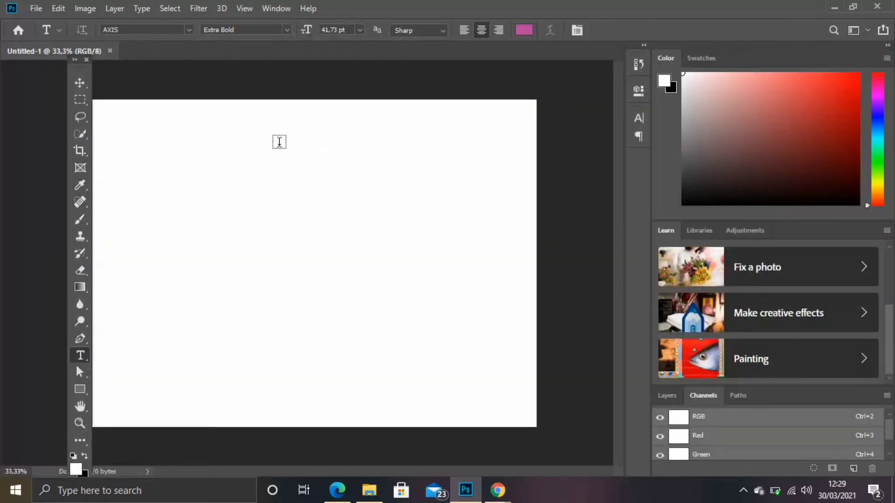
{"action": "left_click", "coordinate": [868, 31]}
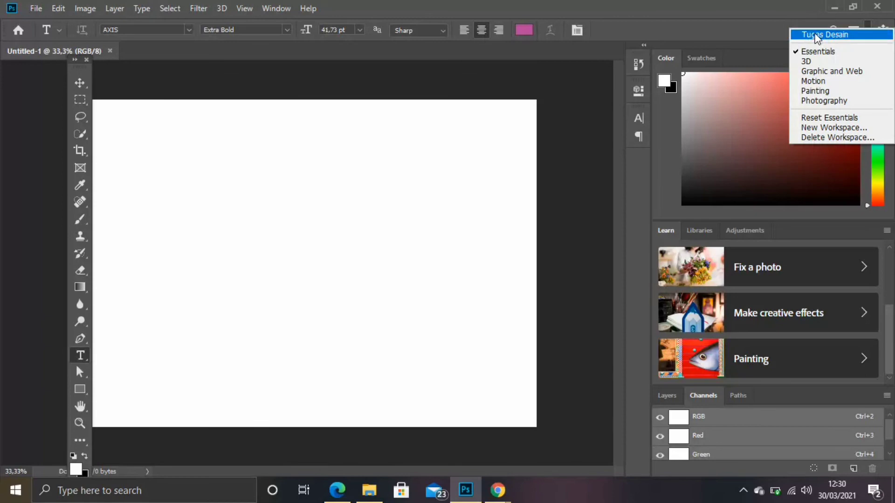
Select Tugas Desain, toggle to Essentials, then return to Tugas Desain
{"action": "left_click", "coordinate": [817, 36]}
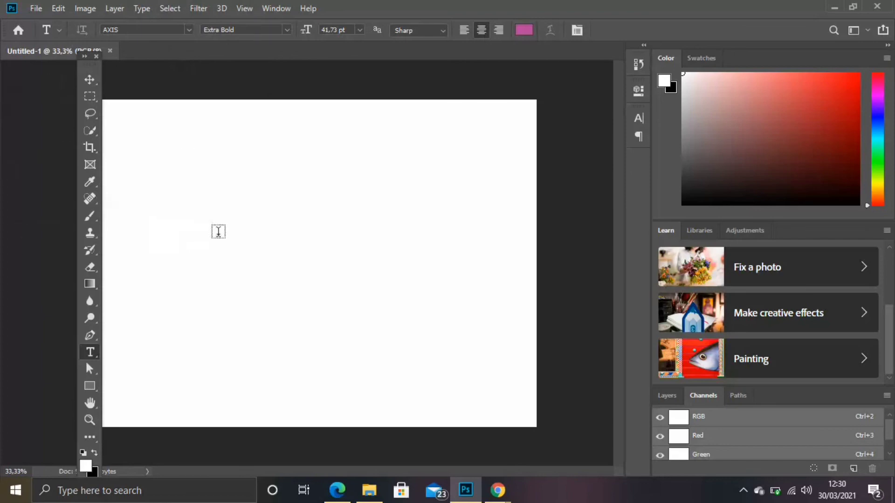
{"action": "left_click", "coordinate": [868, 27]}
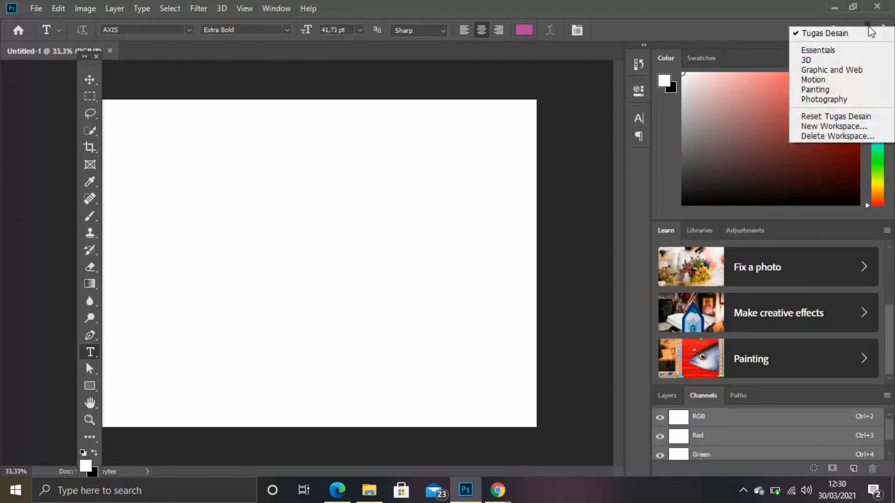
{"action": "left_click", "coordinate": [818, 50]}
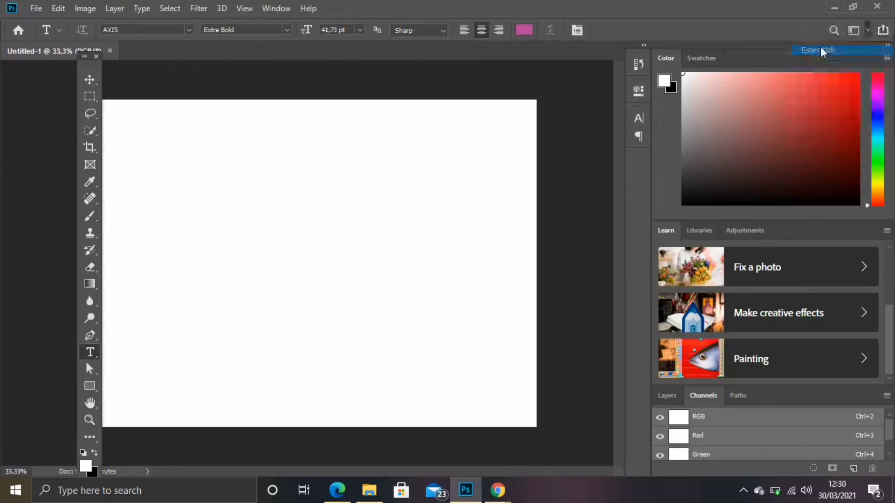
{"action": "left_click", "coordinate": [868, 31]}
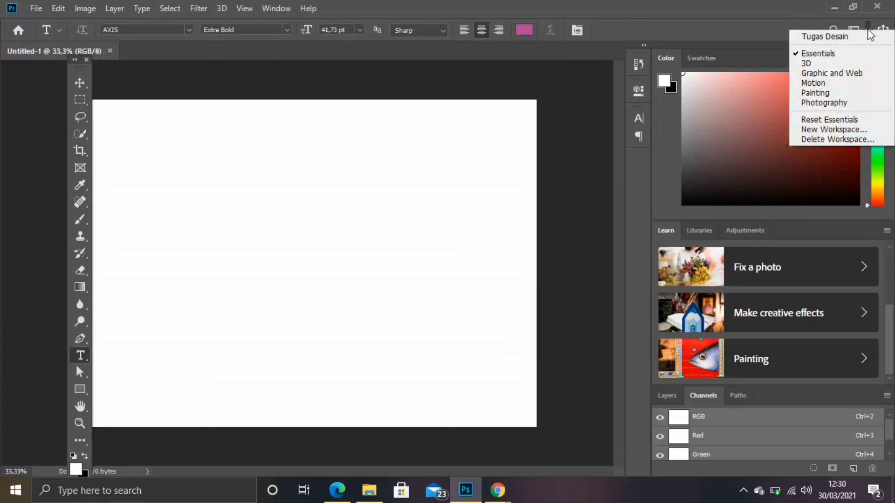
{"action": "left_click", "coordinate": [833, 37]}
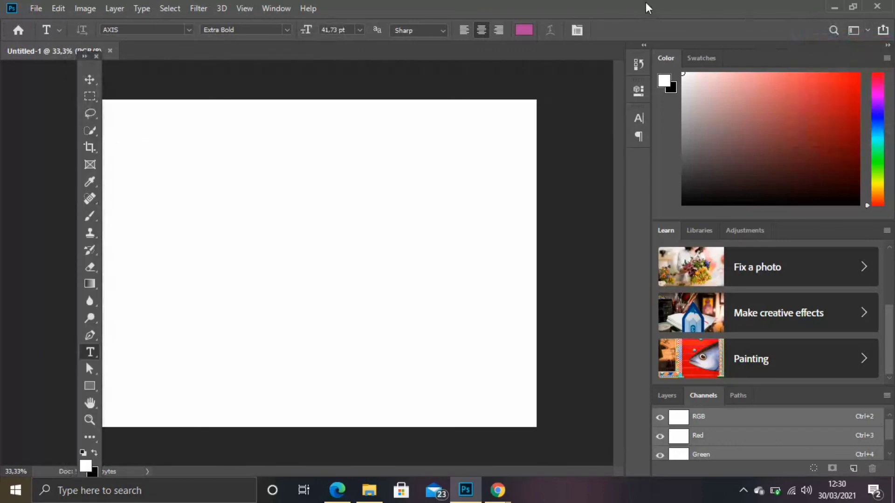